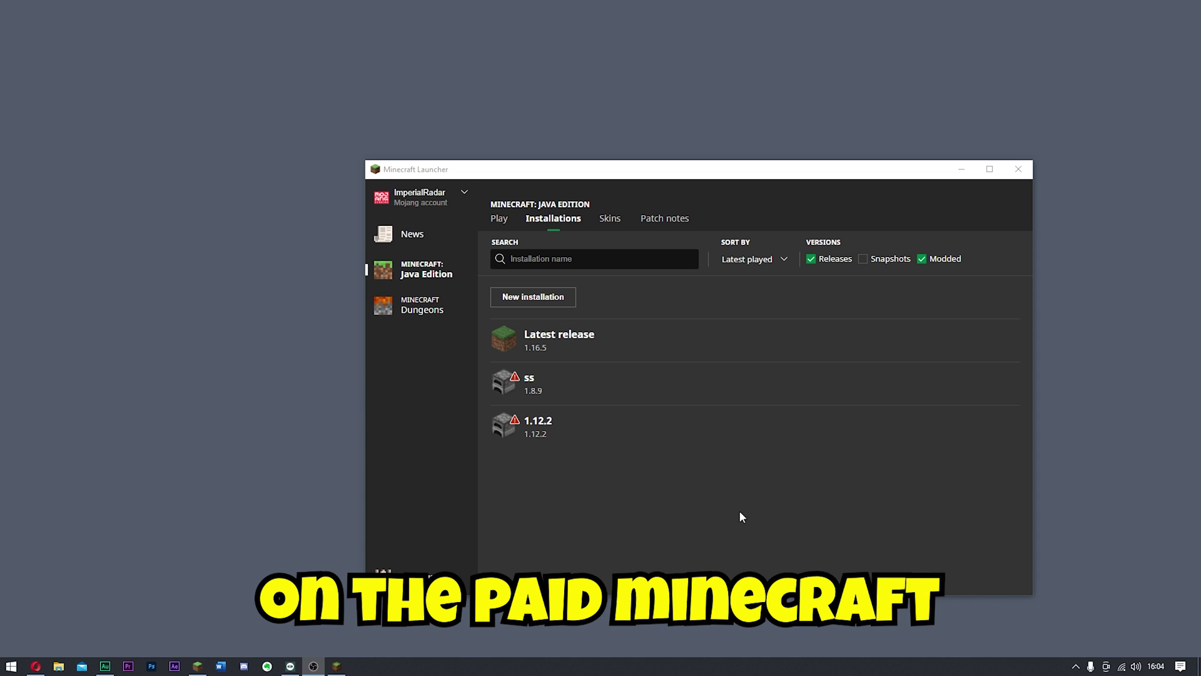
Go to the Java Edition installations list and start a new installation.
{"action": "left_click", "coordinate": [501, 219]}
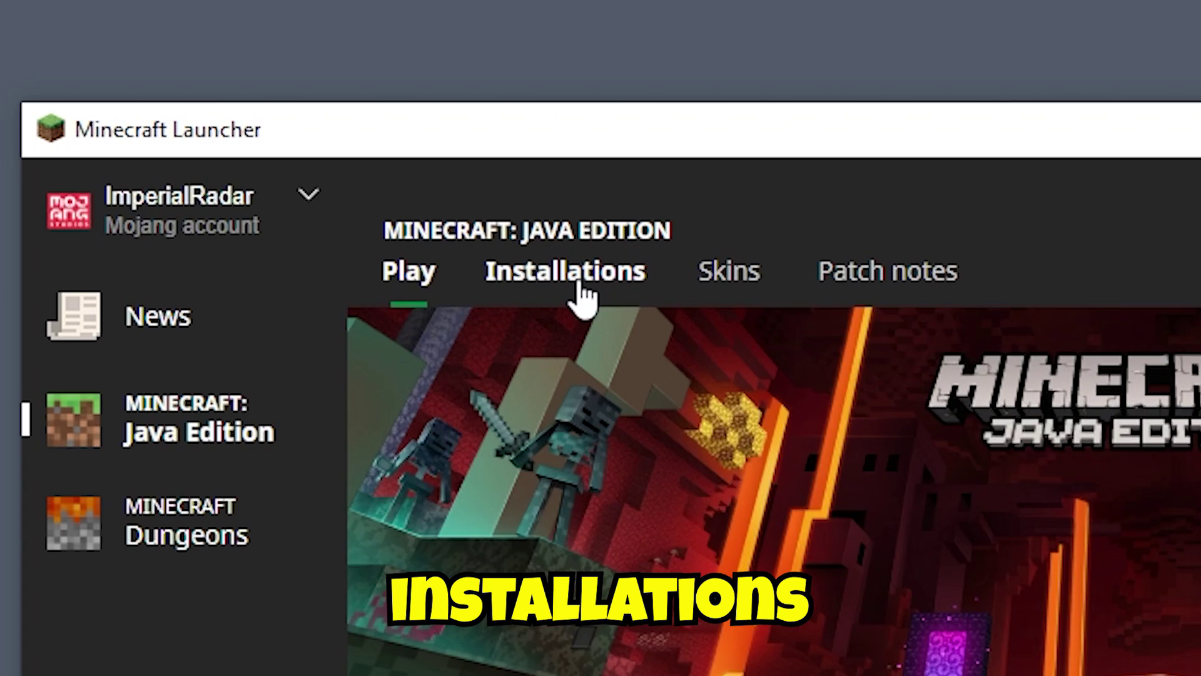
{"action": "left_click", "coordinate": [553, 219]}
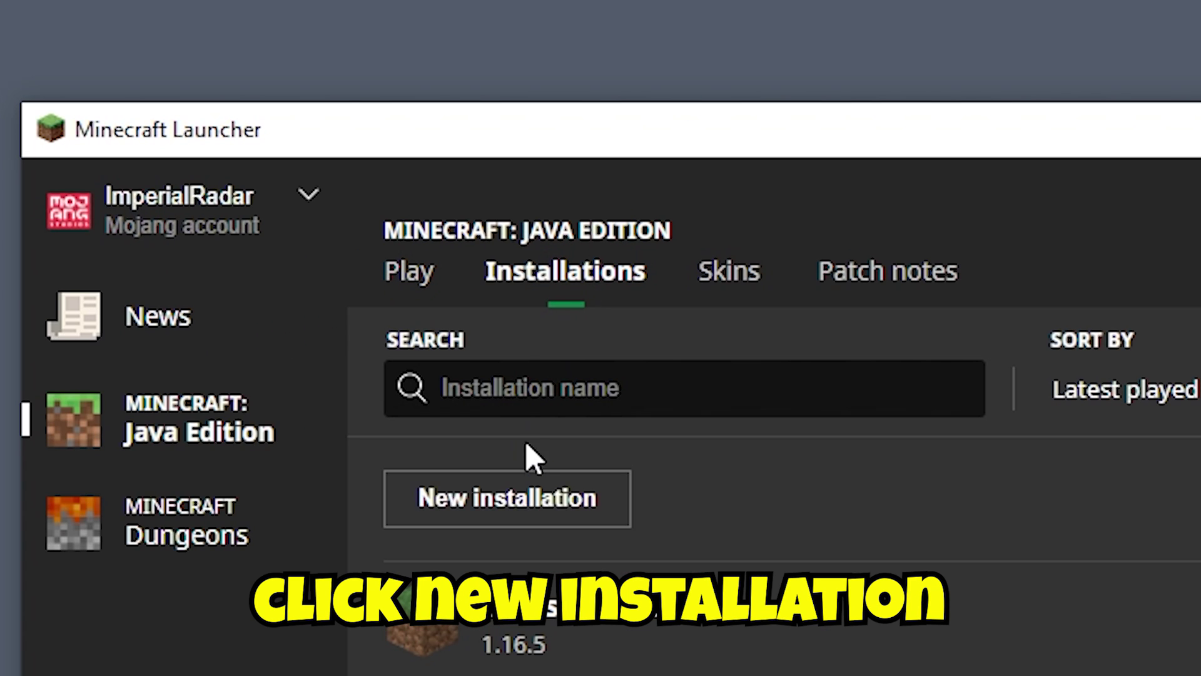
{"action": "left_click", "coordinate": [533, 498]}
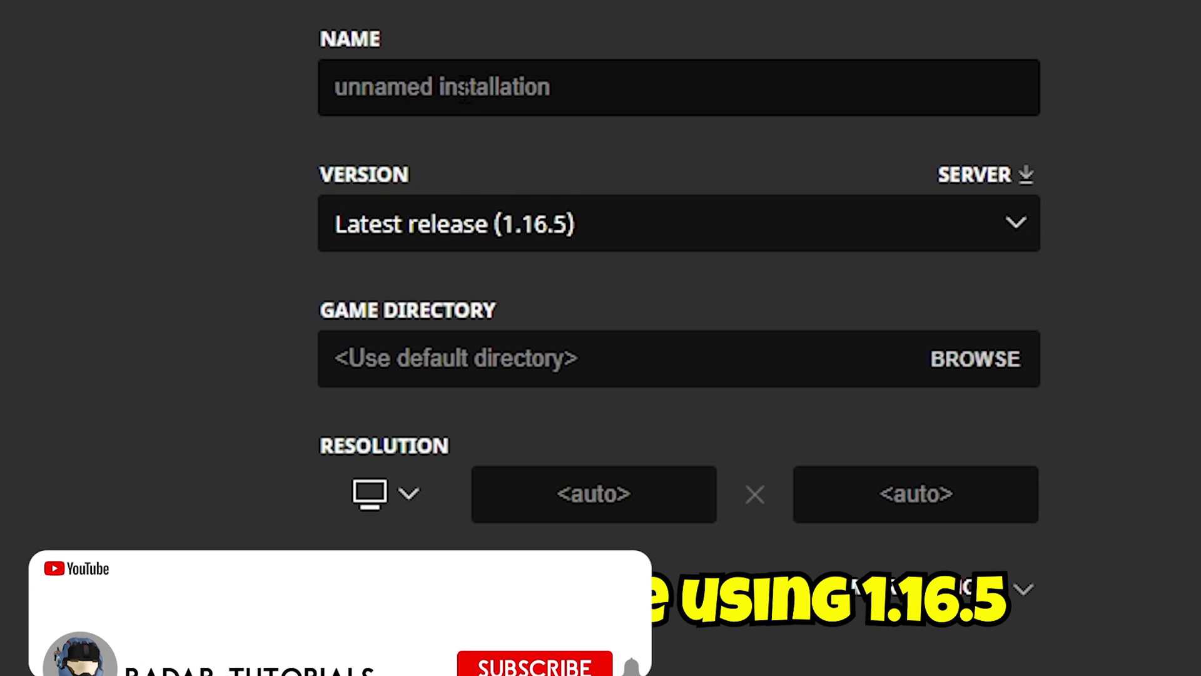
Name the new installation 'Nem'.
{"action": "left_click", "coordinate": [465, 90]}
{"action": "type", "text": "Ne"}
{"action": "key", "text": "BackSpace"}
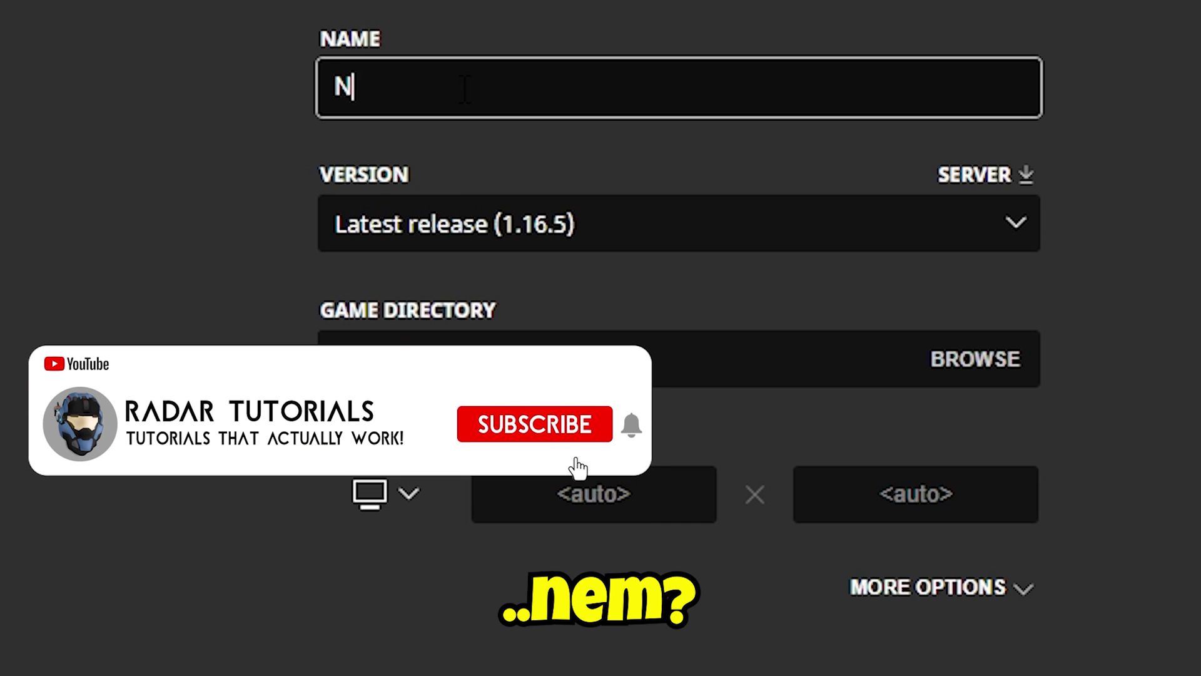
{"action": "type", "text": "ame"}
{"action": "key", "text": "BackSpace"}
{"action": "key", "text": "BackSpace"}
{"action": "key", "text": "BackSpace"}
{"action": "type", "text": "em"}
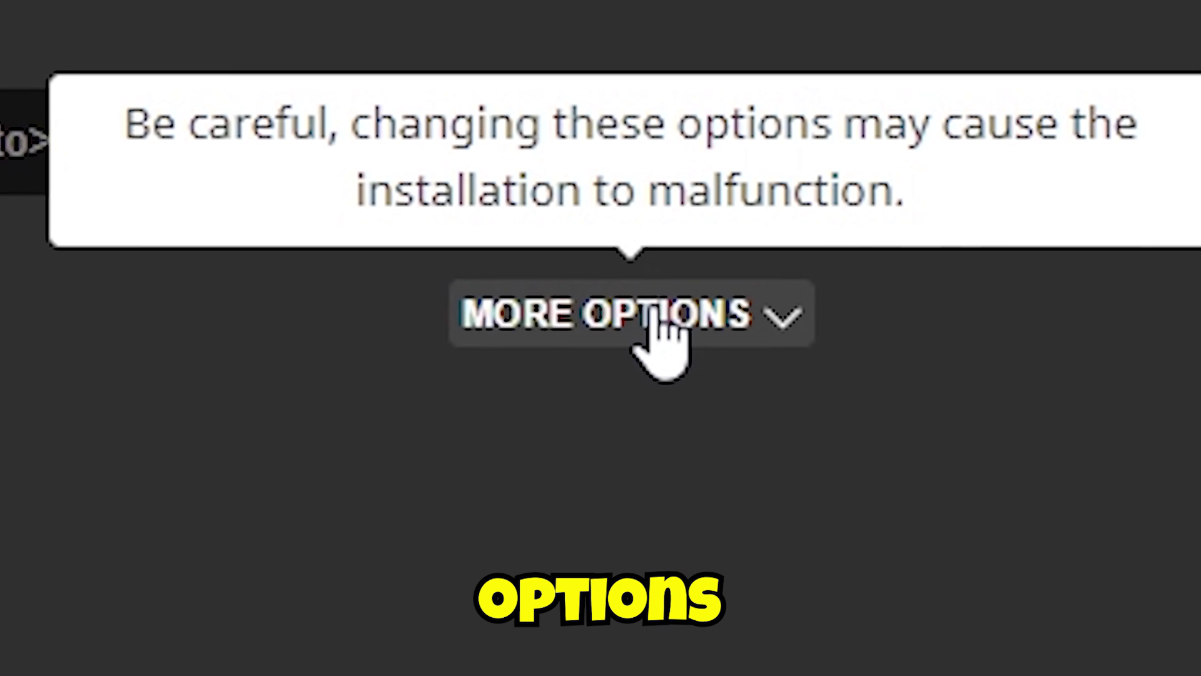
Change the JVM argument -Xmx2G to -Xmx4G under More Options, then create the Nem installation.
{"action": "left_click", "coordinate": [959, 585]}
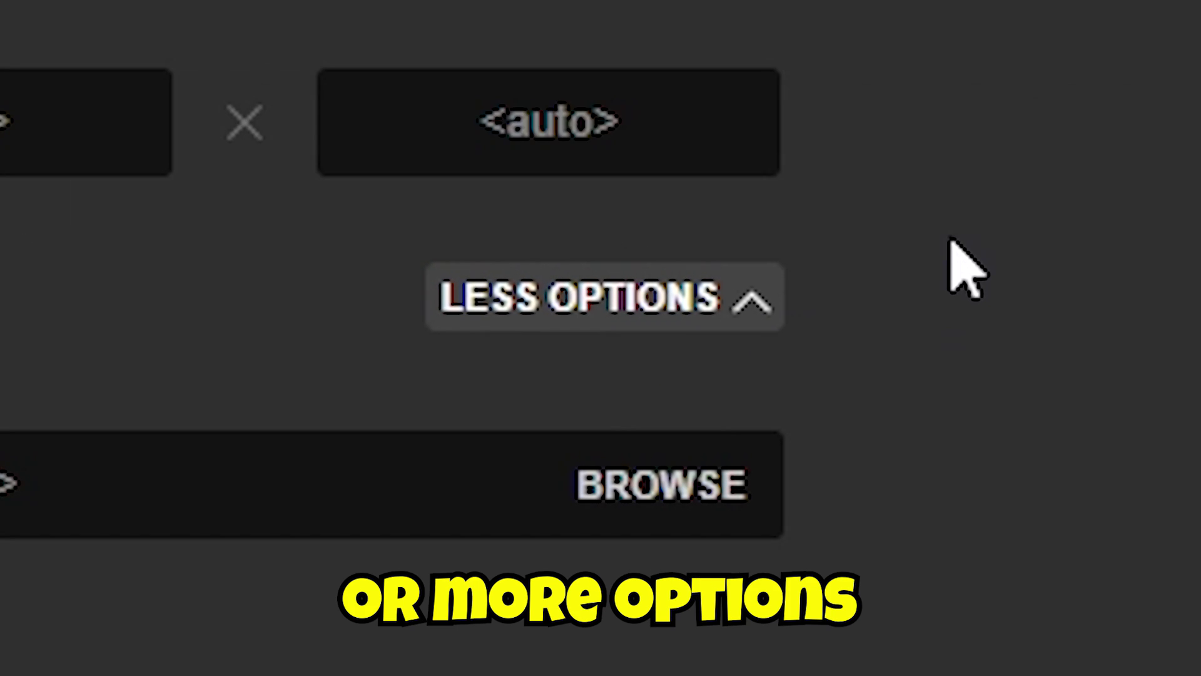
{"action": "scroll", "coordinate": [1001, 257], "scroll_direction": "down", "scroll_amount": 3}
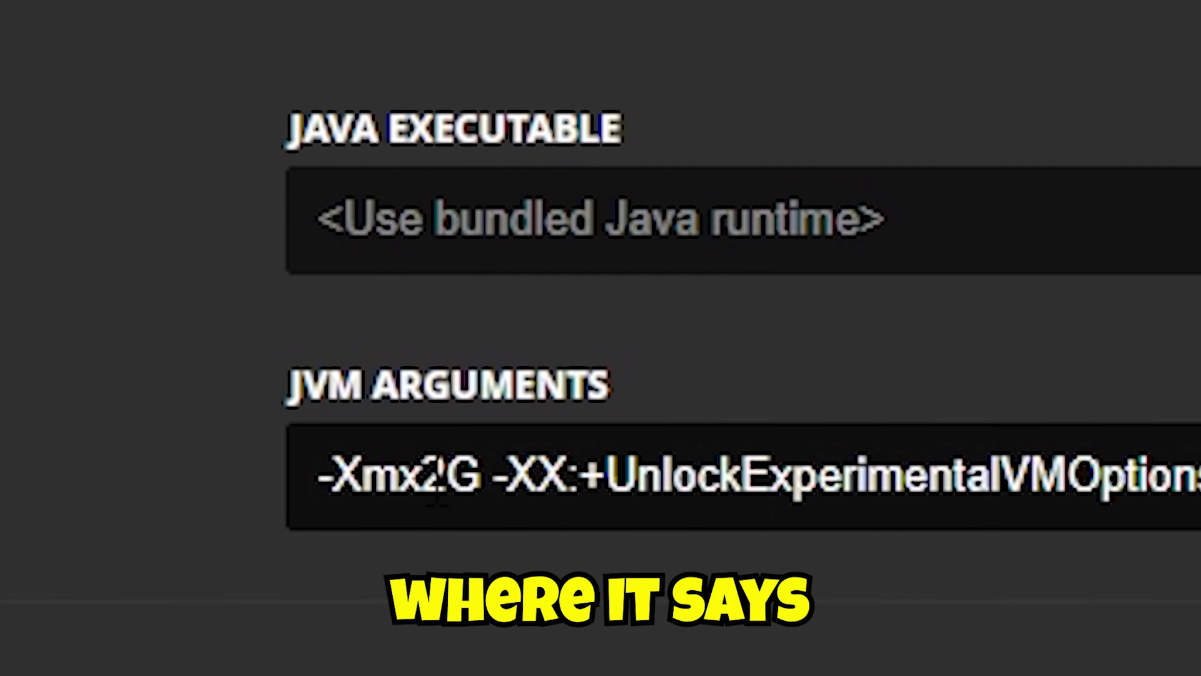
{"action": "left_click", "coordinate": [452, 474]}
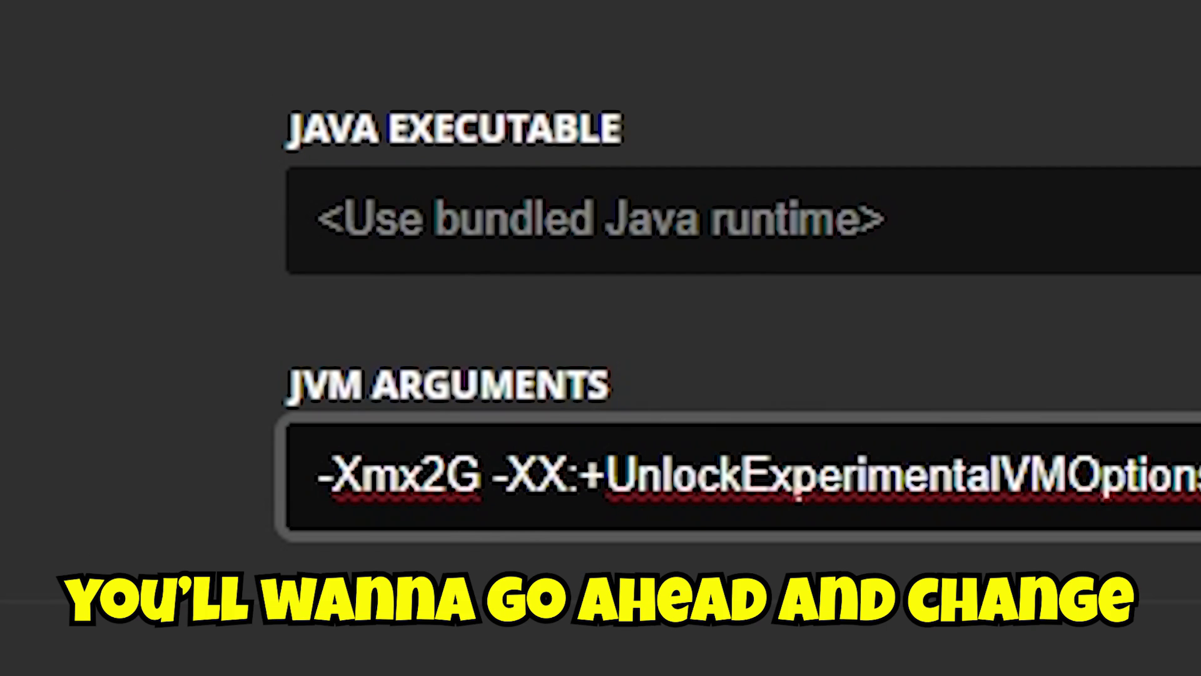
{"action": "key", "text": "BackSpace"}
{"action": "type", "text": "4"}
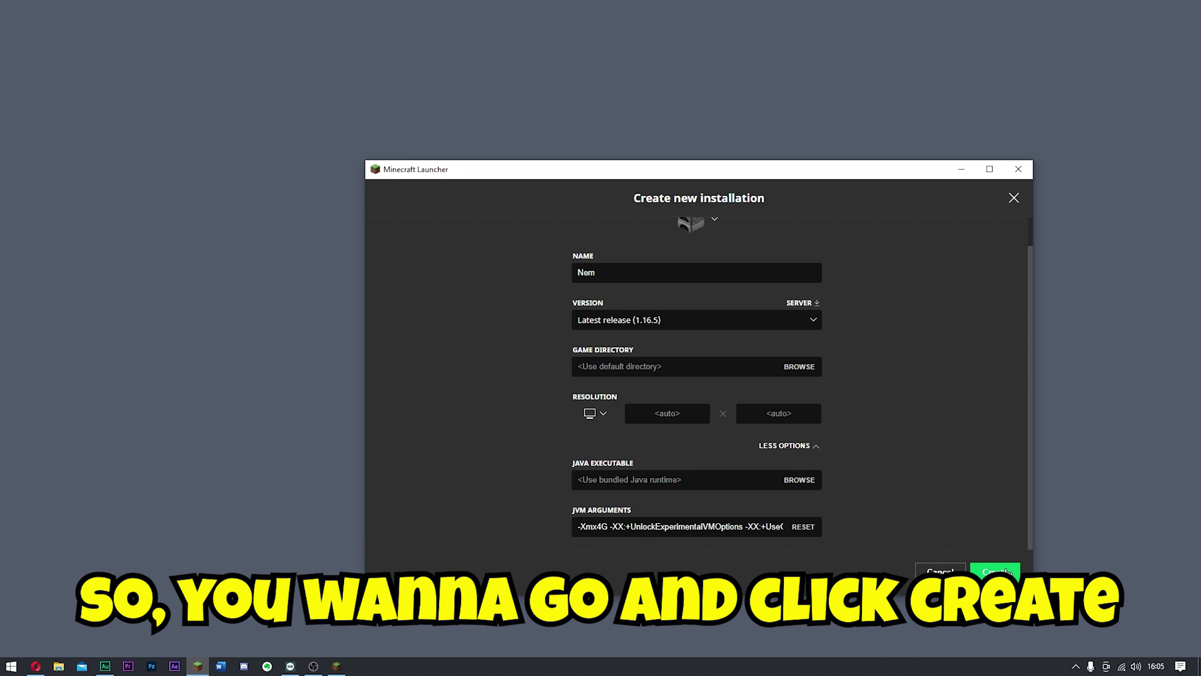
{"action": "left_click", "coordinate": [1001, 571]}
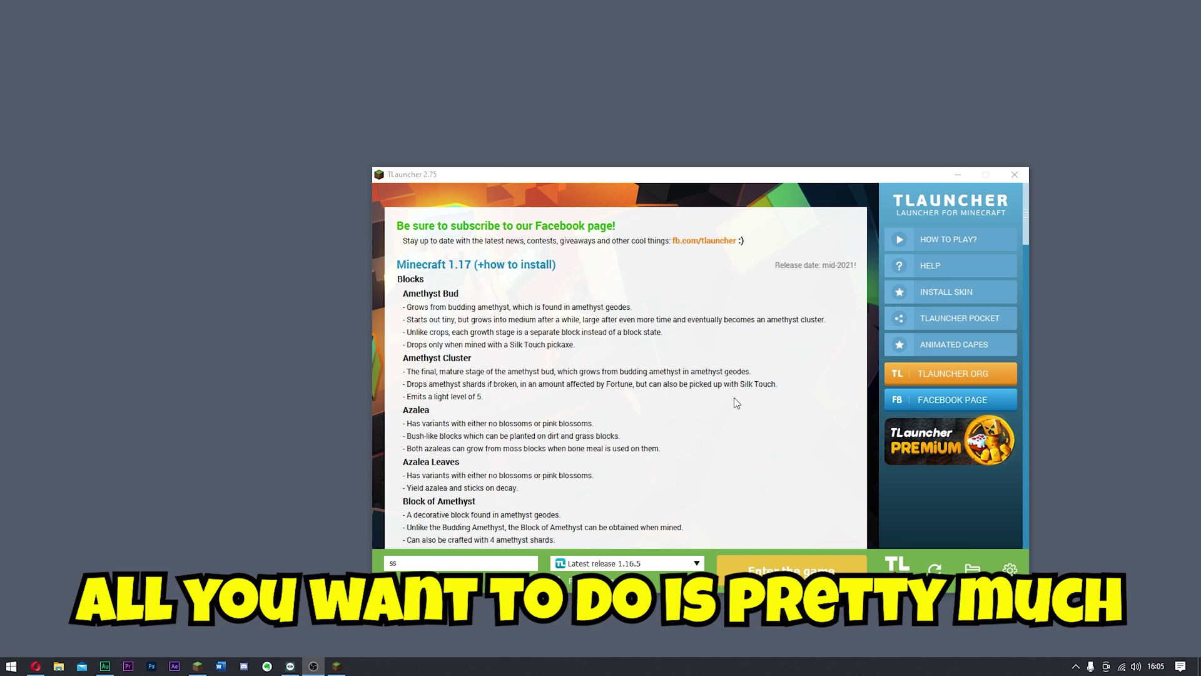
Raise TLauncher's memory allocation slider to the 14332 MB maximum in Settings.
{"action": "left_click", "coordinate": [1014, 573]}
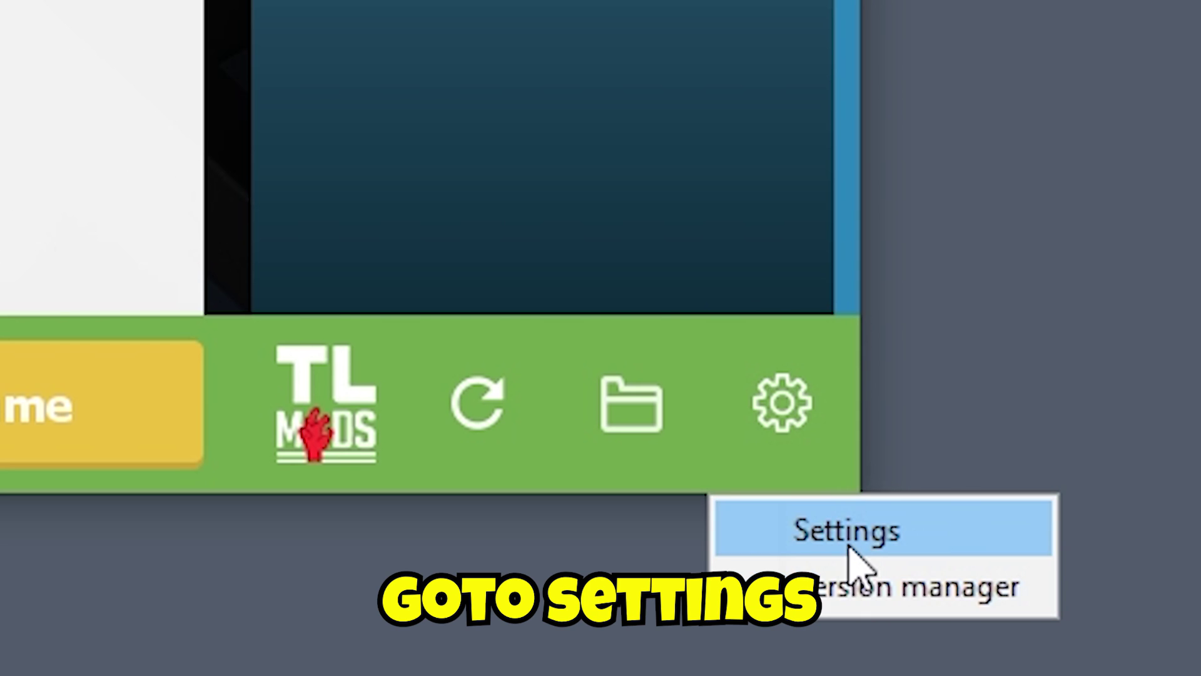
{"action": "left_click", "coordinate": [848, 547]}
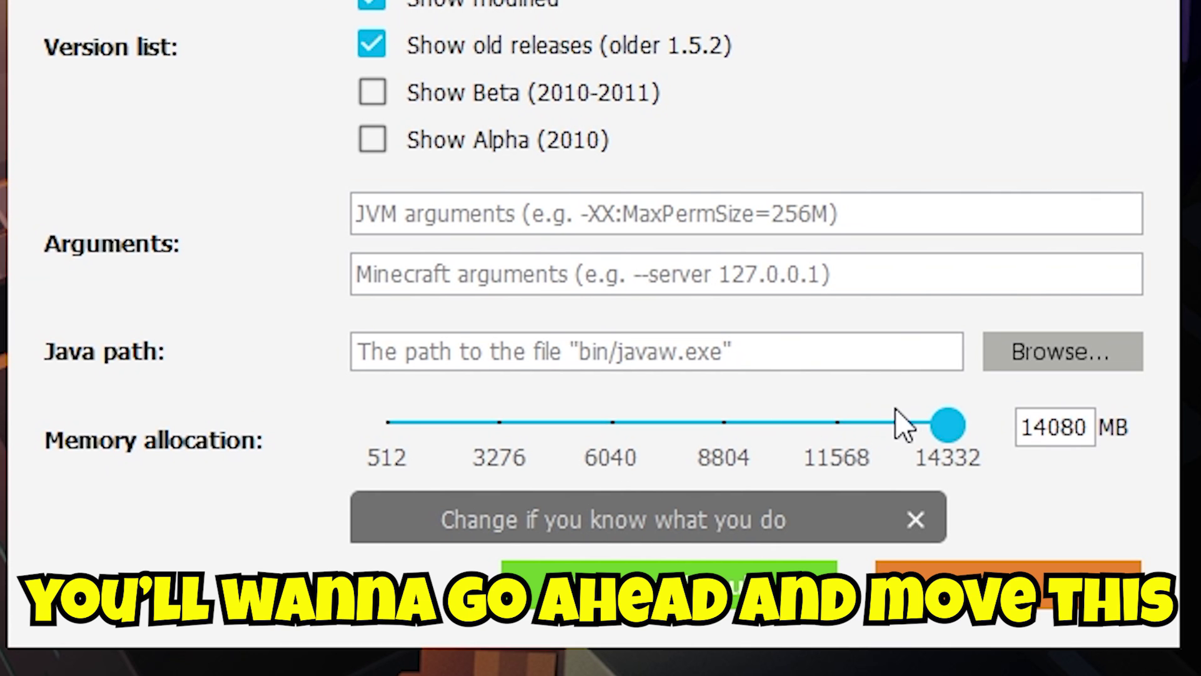
{"action": "mouse_move", "coordinate": [957, 432]}
{"action": "left_mouse_down"}
{"action": "mouse_move", "coordinate": [906, 429]}
{"action": "mouse_move", "coordinate": [982, 430]}
{"action": "mouse_move", "coordinate": [153, 408]}
{"action": "mouse_move", "coordinate": [976, 425]}
{"action": "left_mouse_up"}
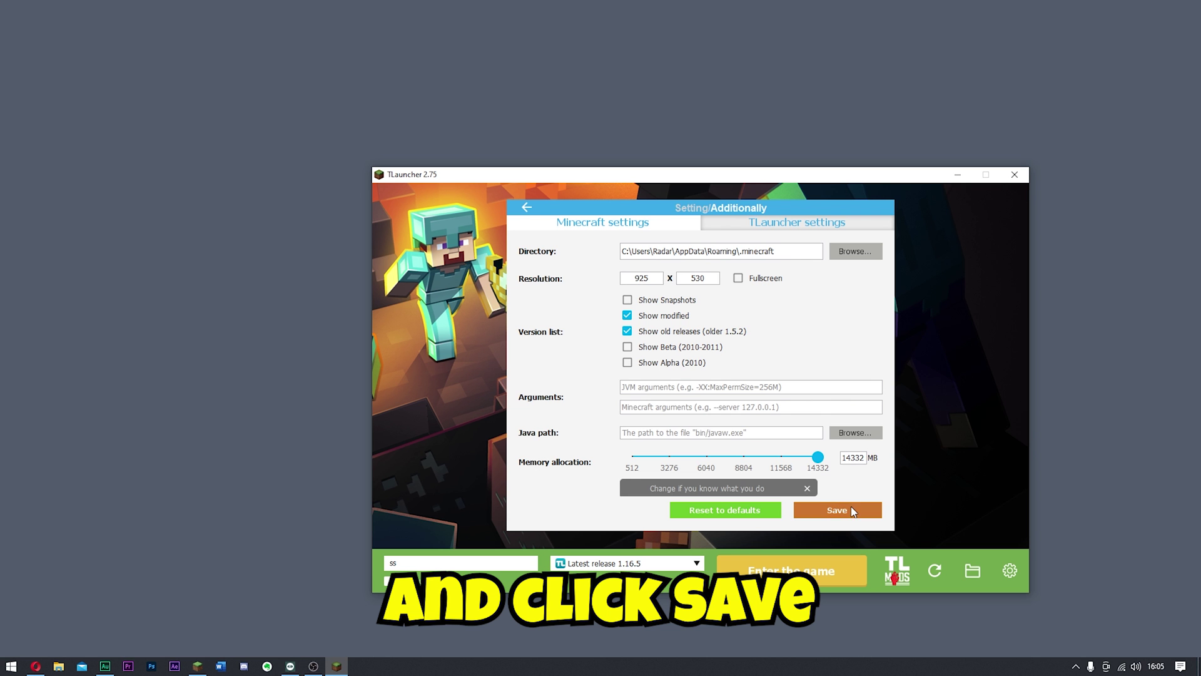
Save the TLauncher settings with the 14332 MB memory allocation.
{"action": "left_click", "coordinate": [851, 506]}
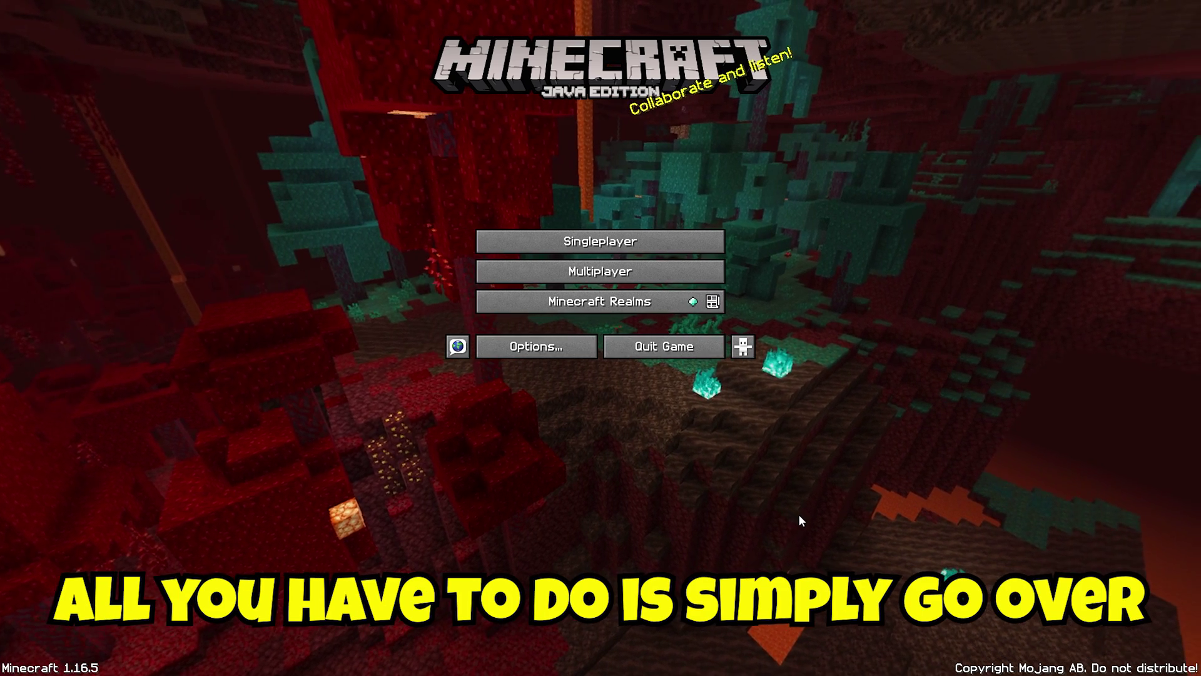
Set VSync OFF and Graphics Fast, leaving Max Framerate Unlimited and Clouds Fast.
{"action": "left_click", "coordinate": [538, 348]}
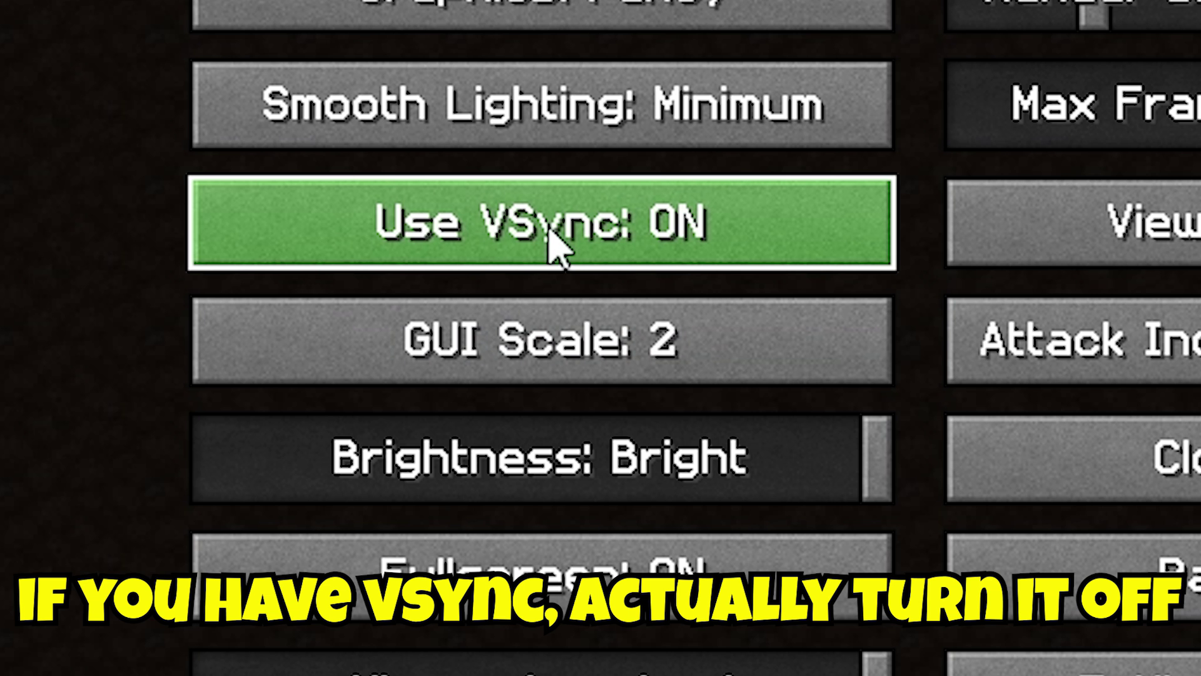
{"action": "left_click", "coordinate": [553, 244]}
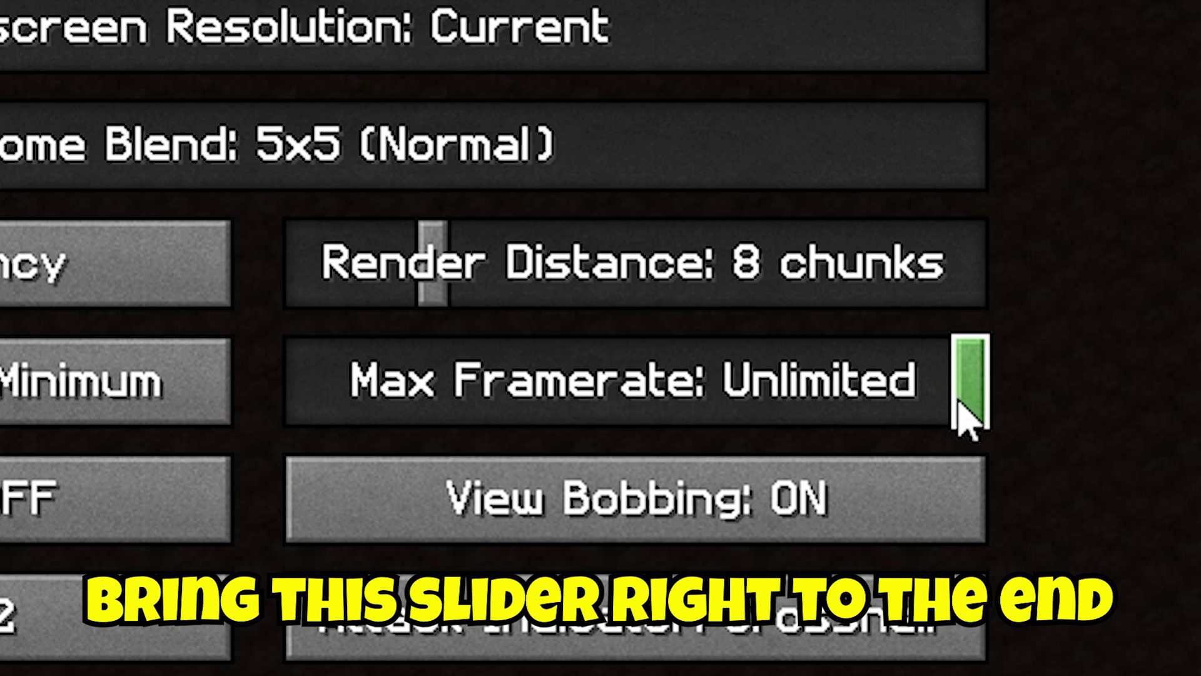
{"action": "mouse_move", "coordinate": [960, 397]}
{"action": "left_mouse_down"}
{"action": "mouse_move", "coordinate": [603, 407]}
{"action": "mouse_move", "coordinate": [970, 397]}
{"action": "left_mouse_up"}
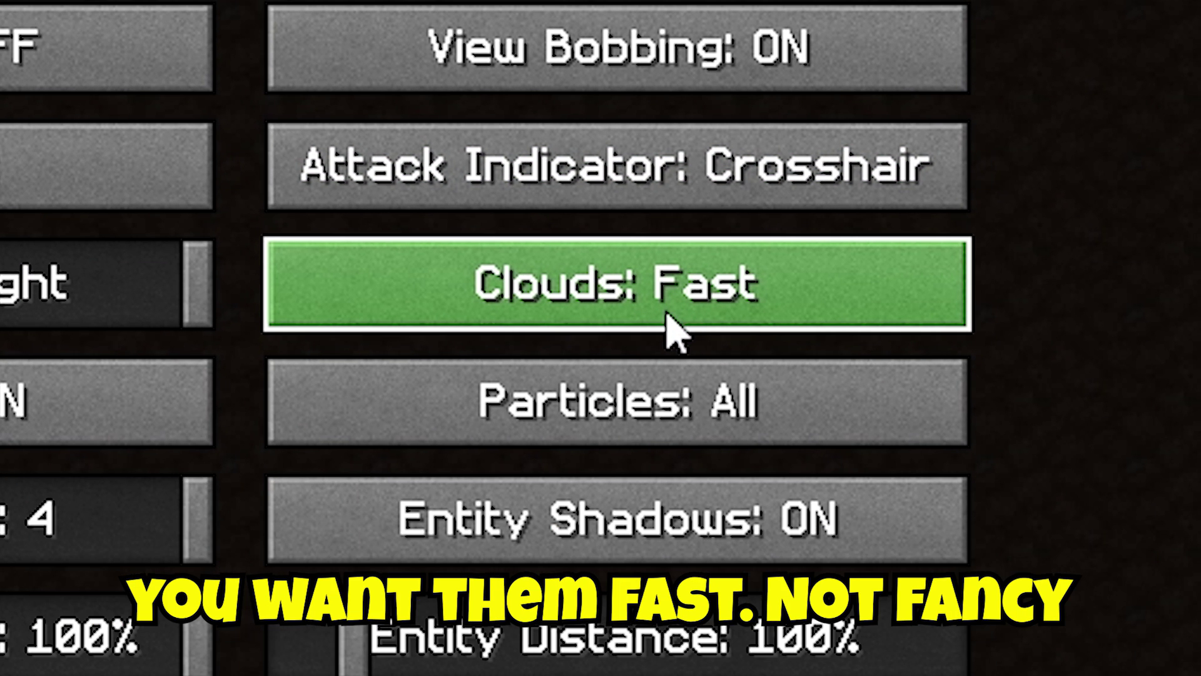
{"action": "left_click", "coordinate": [667, 314]}
{"action": "left_click", "coordinate": [665, 314]}
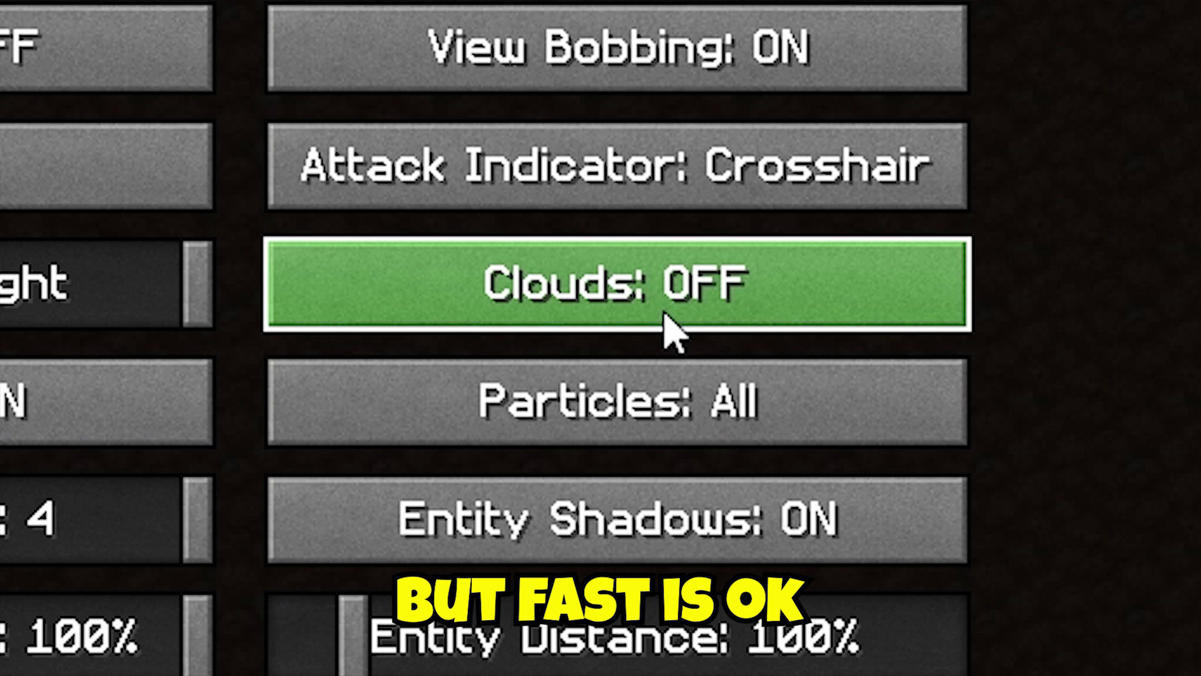
{"action": "left_click", "coordinate": [665, 315]}
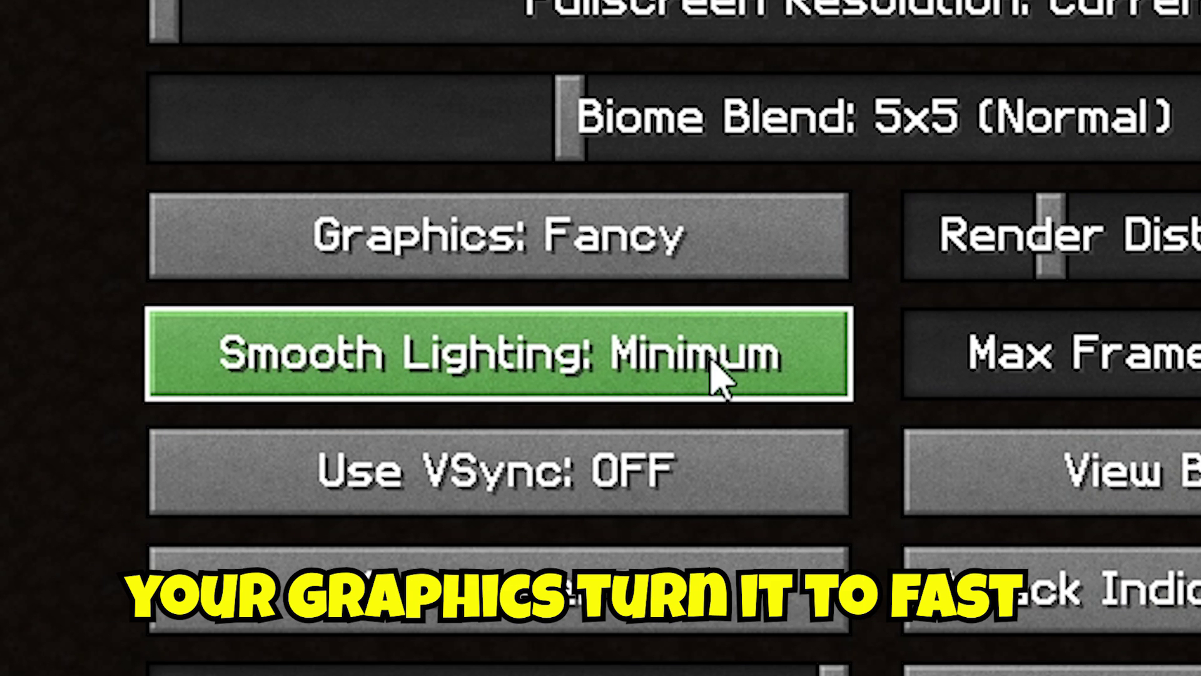
{"action": "left_click", "coordinate": [607, 262]}
{"action": "left_click", "coordinate": [652, 271]}
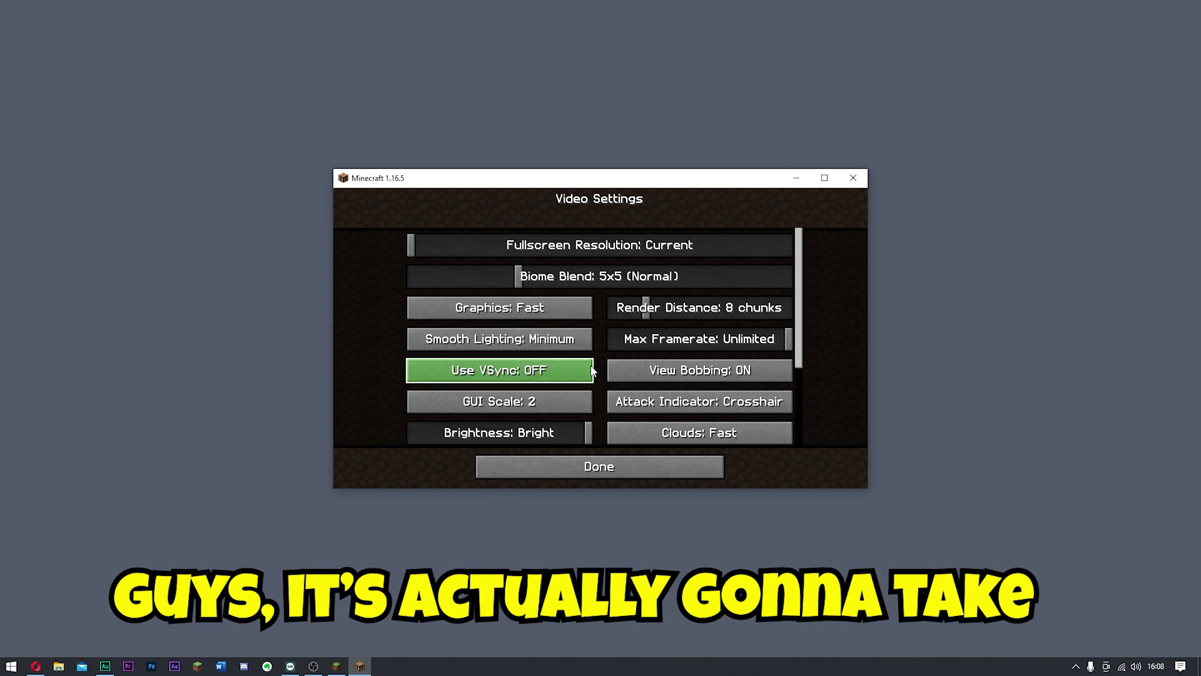
Scroll down the Video Settings list to reach the Fullscreen option.
{"action": "scroll", "coordinate": [523, 369], "scroll_direction": "down", "scroll_amount": 3}
{"action": "scroll", "coordinate": [523, 369], "scroll_direction": "down", "scroll_amount": 2}
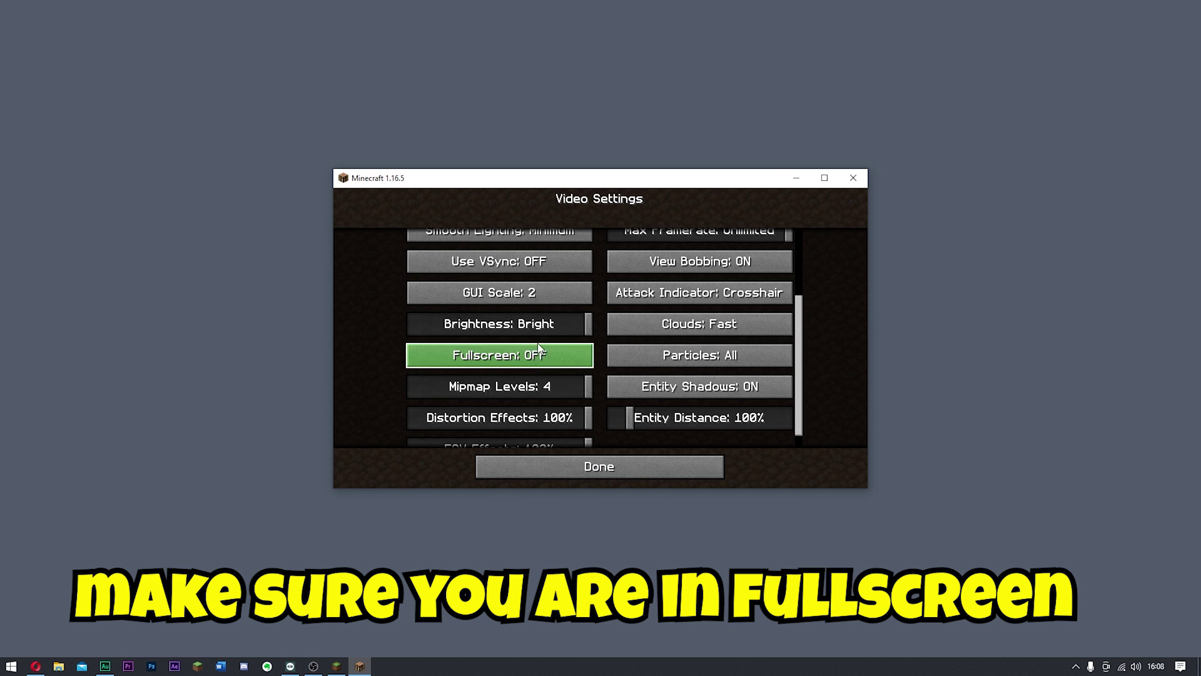